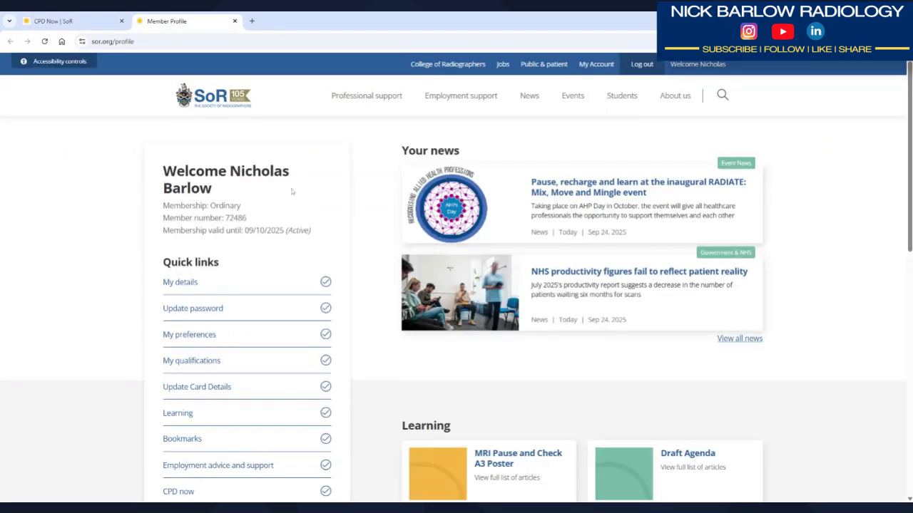
- Open CPD Now from the SoR member profile and look over its home page down to the CPD progress overview
scroll(294, 192, down, 2)
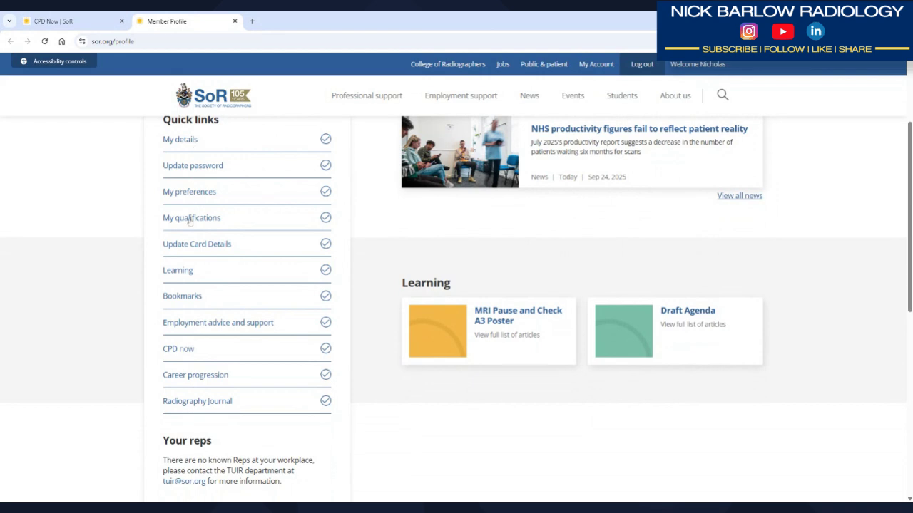
click(187, 353)
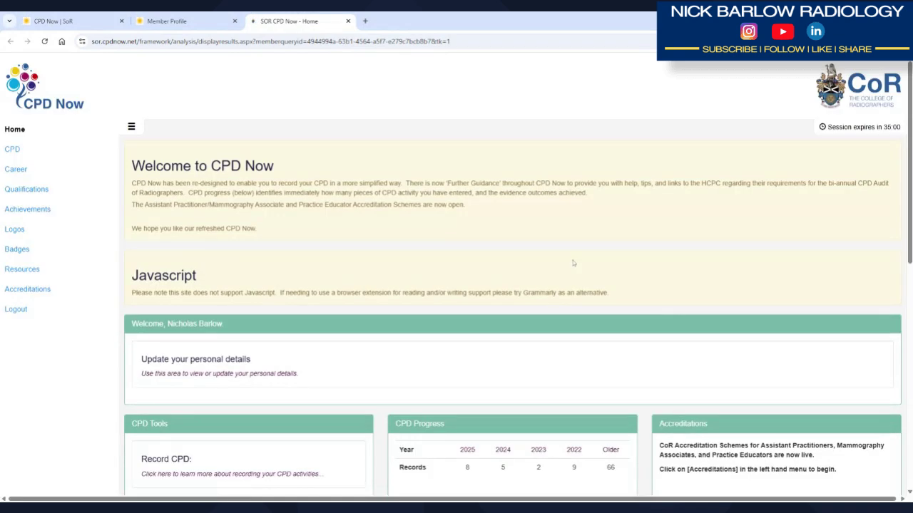
scroll(559, 226, down, 2)
scroll(546, 227, up, 2)
scroll(319, 249, down, 1)
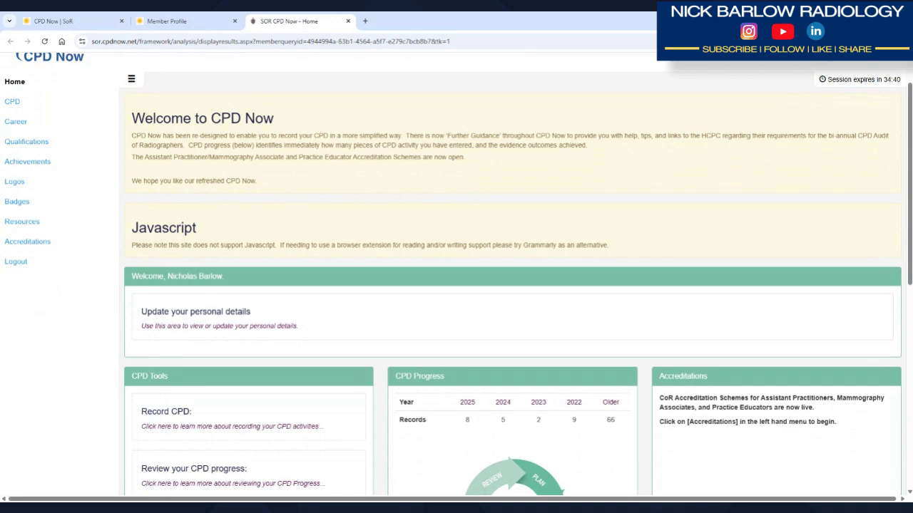
scroll(525, 127, down, 4)
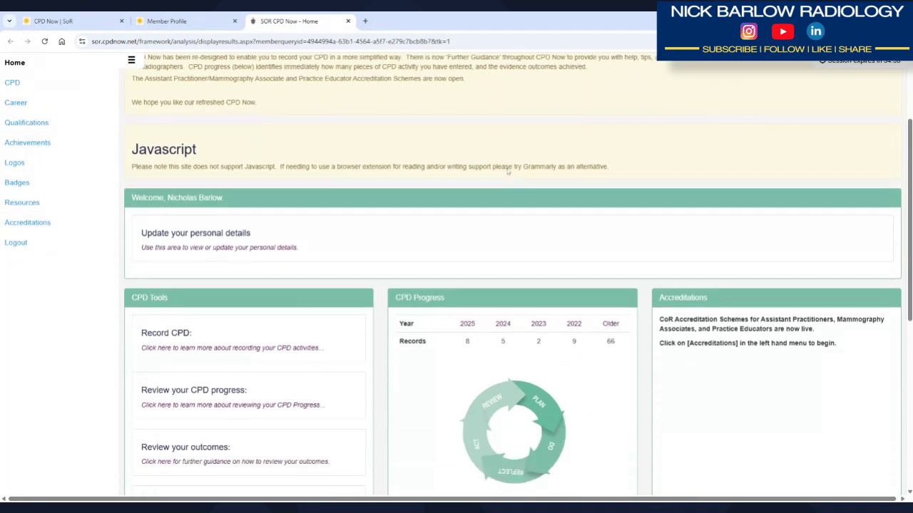
scroll(524, 126, down, 1)
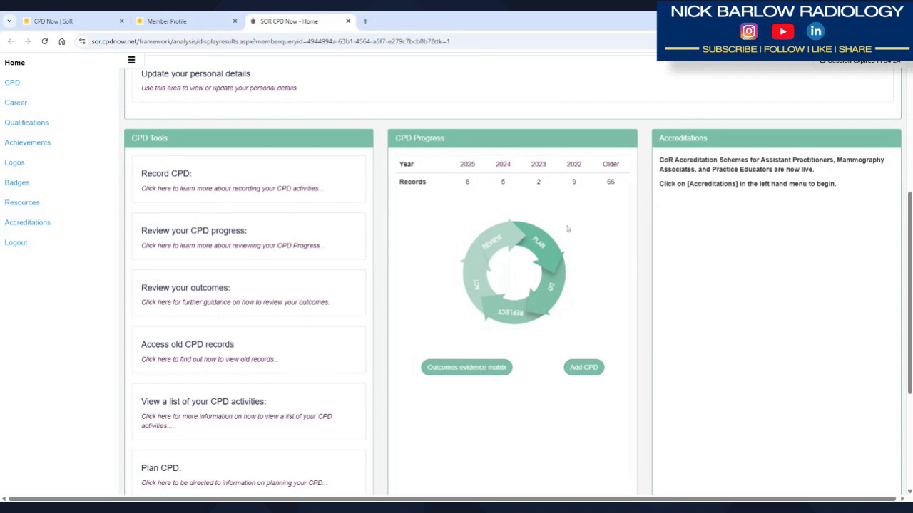
- Open the Outcomes Evidence Matrix and examine how many 2025 records cover each SCoR Professional Outcome
click(483, 369)
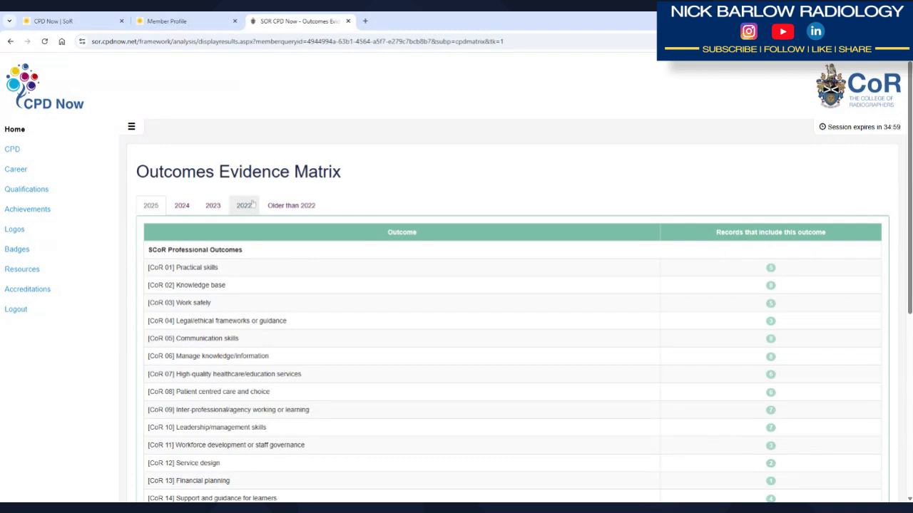
scroll(251, 208, down, 1)
scroll(238, 214, down, 2)
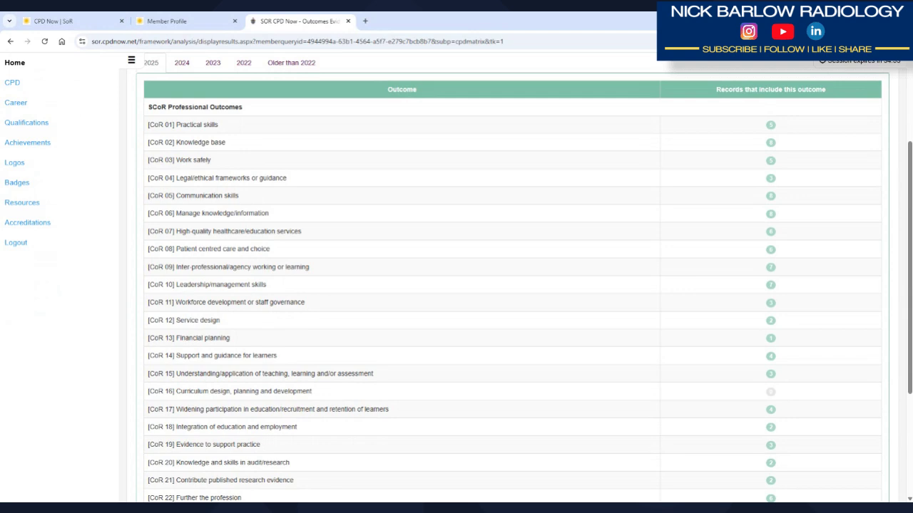
scroll(300, 294, down, 2)
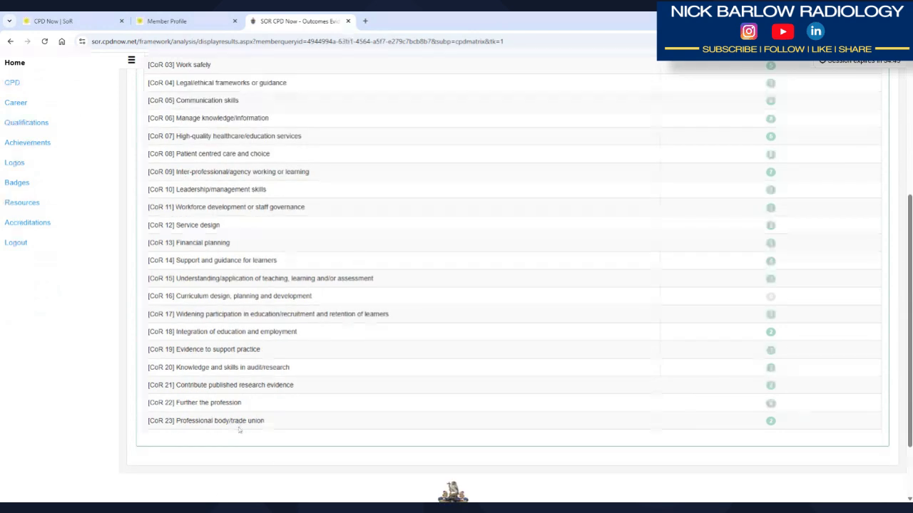
scroll(374, 331, up, 1)
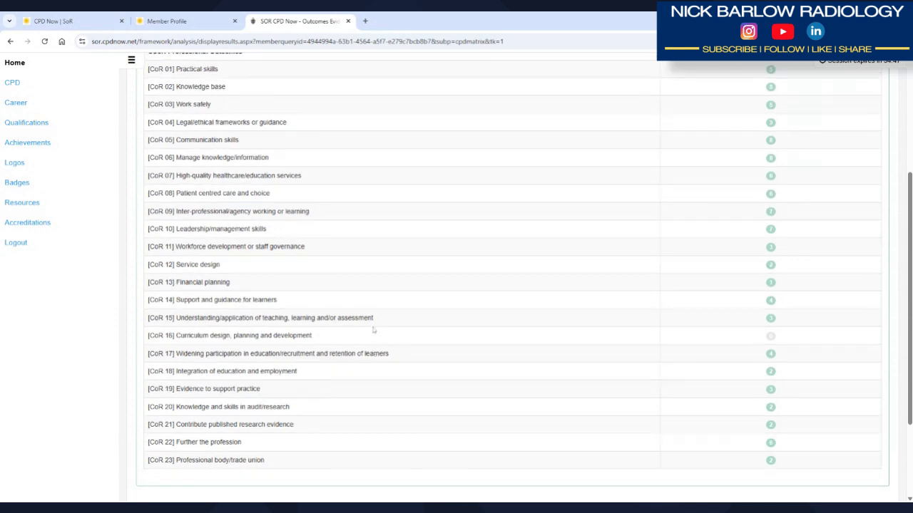
scroll(373, 331, up, 2)
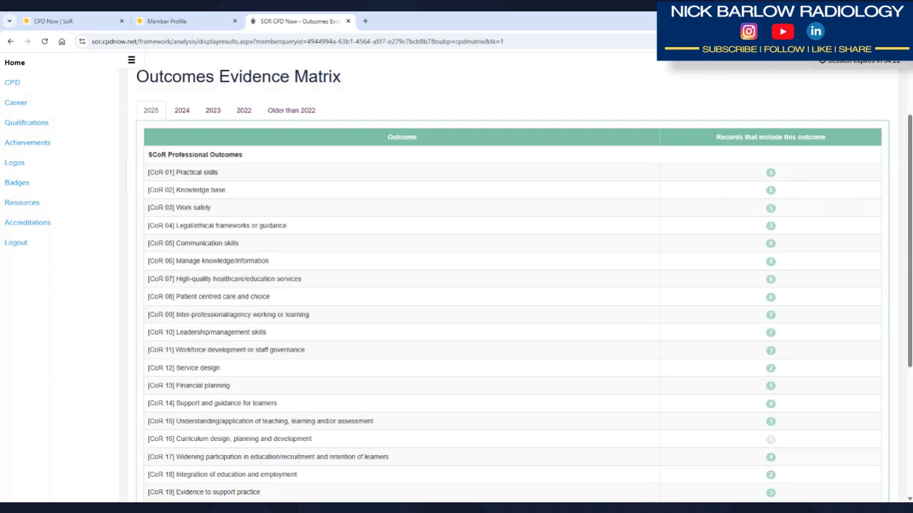
scroll(385, 348, down, 2)
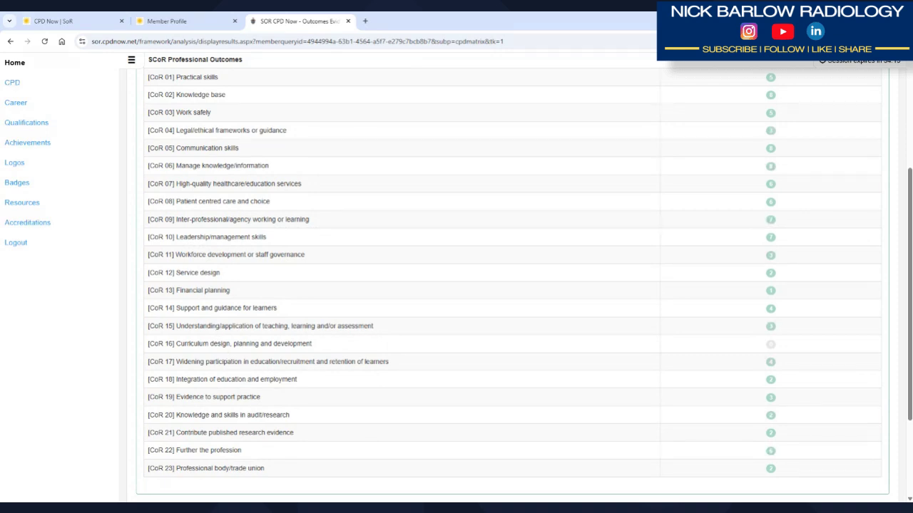
scroll(791, 357, up, 2)
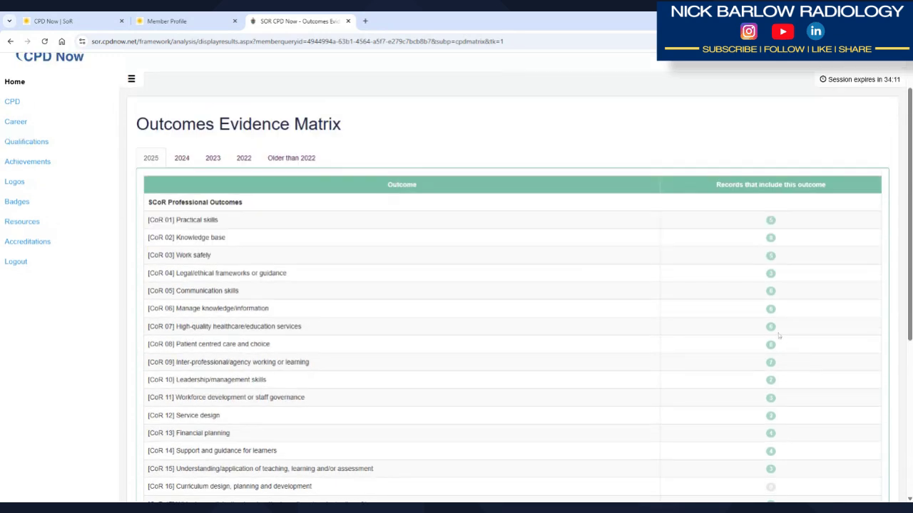
- Go to the CPD records and open the 2025 activity "Reporting SIG member" for editing
click(13, 103)
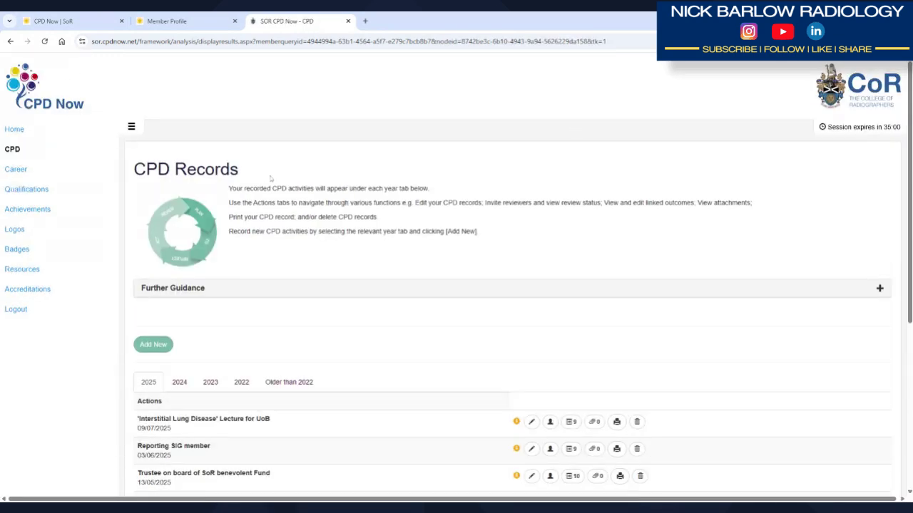
scroll(438, 172, down, 2)
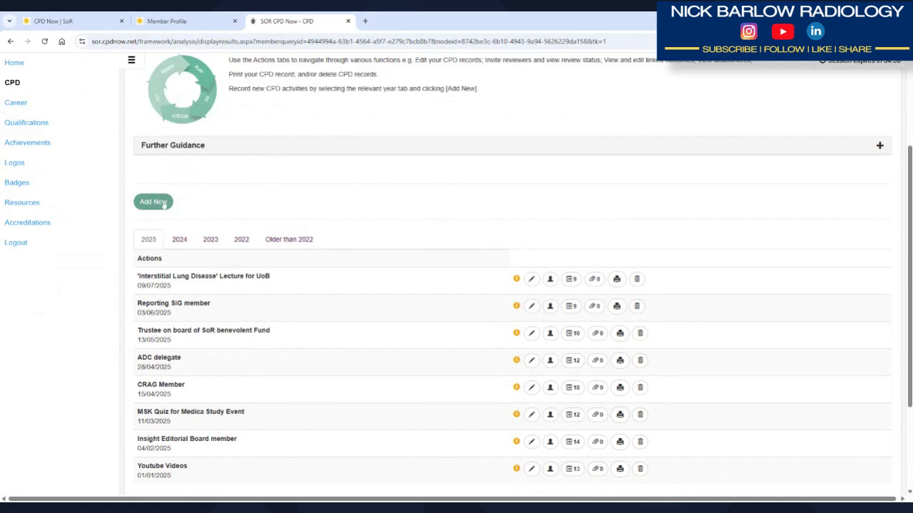
scroll(345, 177, down, 1)
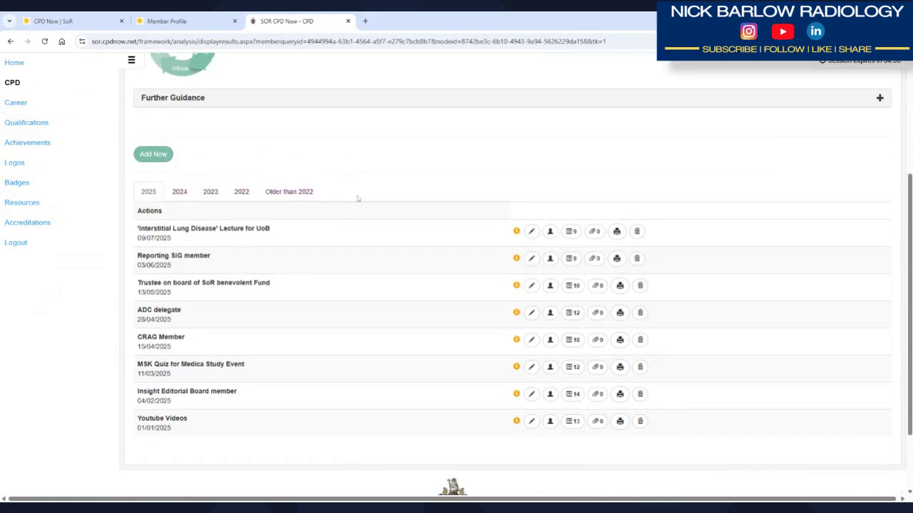
click(531, 258)
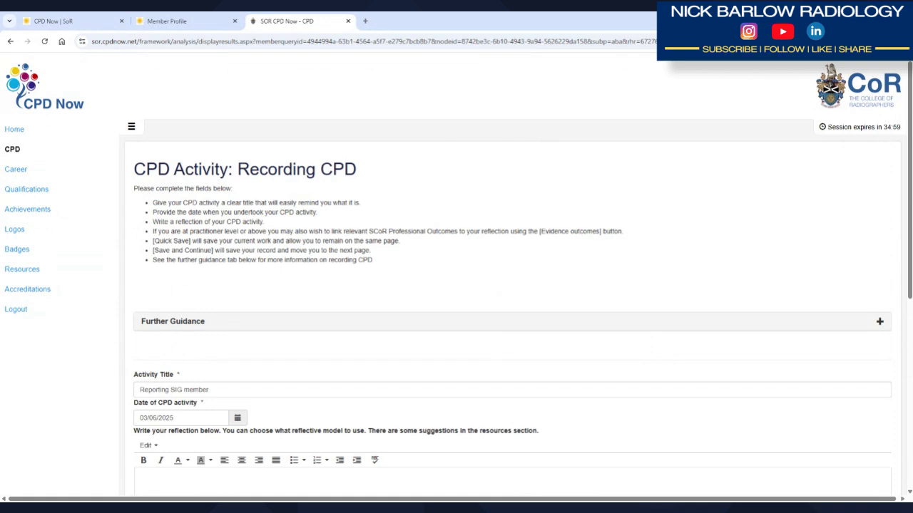
- Review the activity's title, date and reflection area, and save the record to continue to linking outcomes
scroll(423, 206, down, 3)
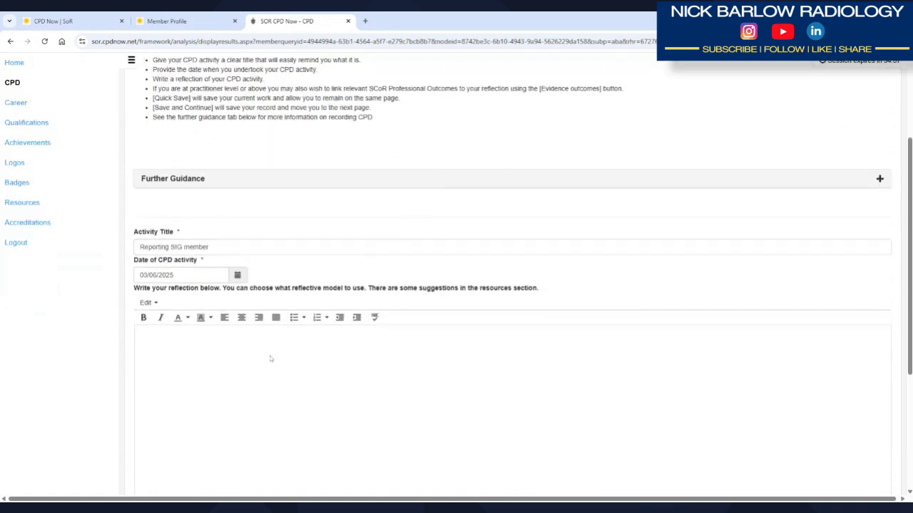
scroll(278, 359, down, 1)
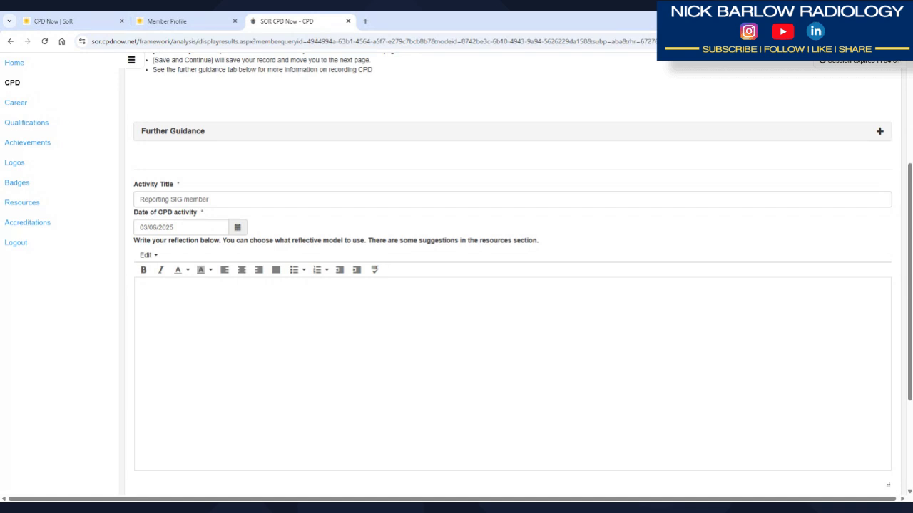
scroll(278, 357, down, 2)
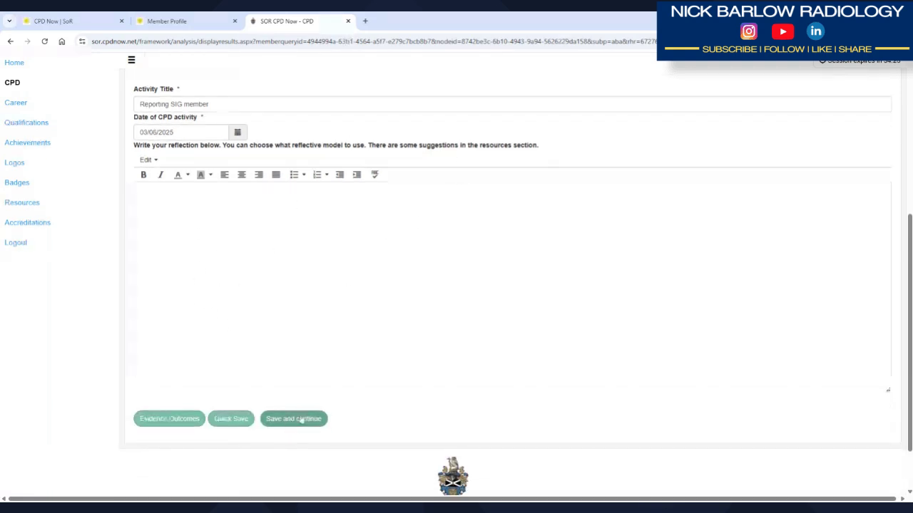
scroll(327, 285, up, 1)
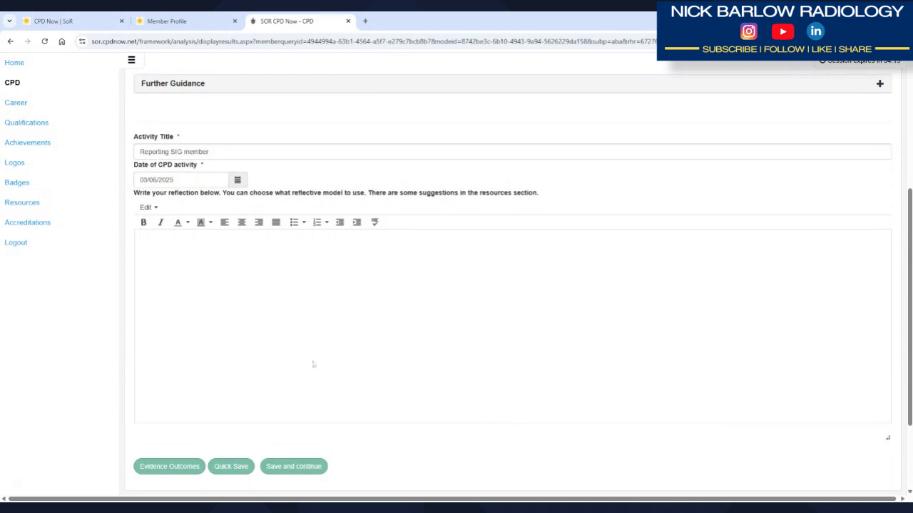
click(289, 467)
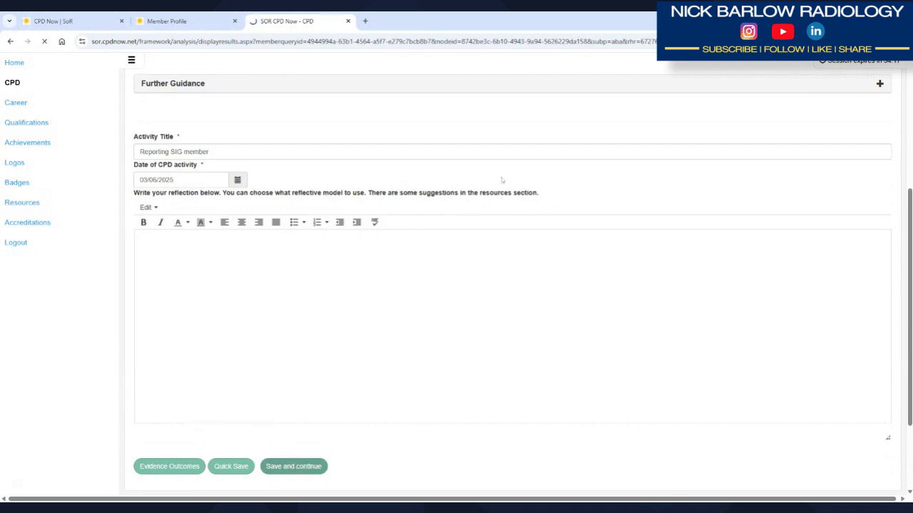
- Check and save the SCoR Professional Outcomes linked to the activity, and finish the record without adding an attachment
scroll(496, 187, down, 2)
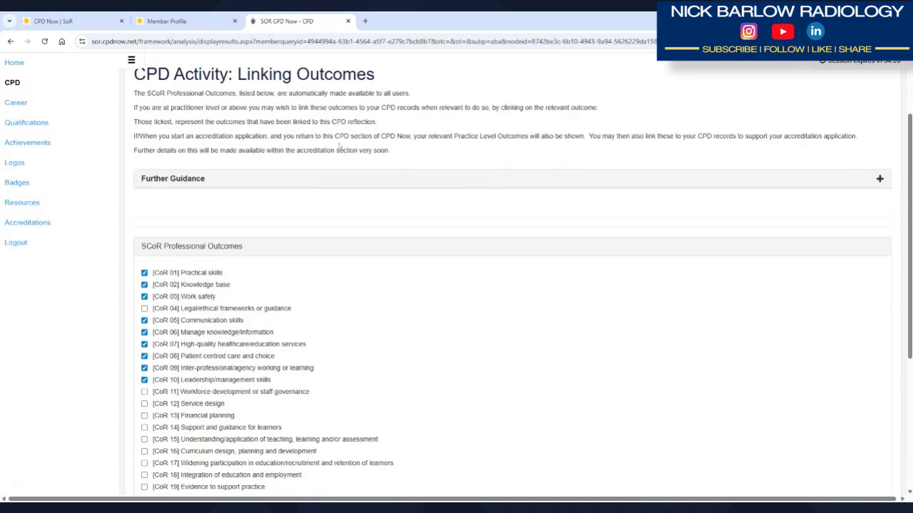
scroll(285, 239, down, 2)
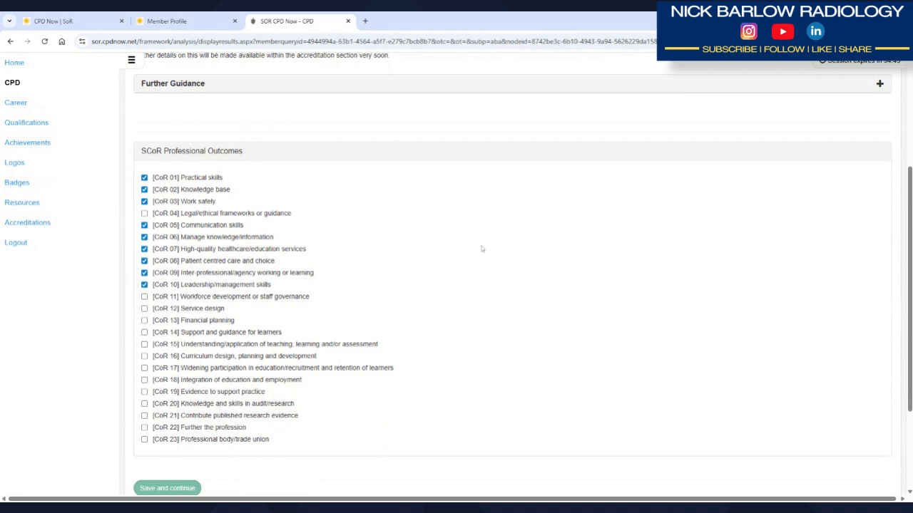
scroll(484, 247, down, 1)
click(167, 441)
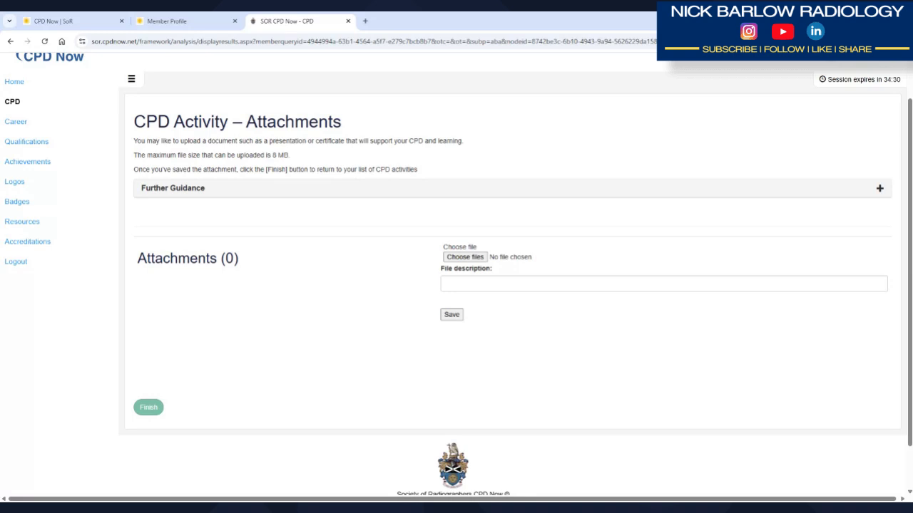
click(149, 408)
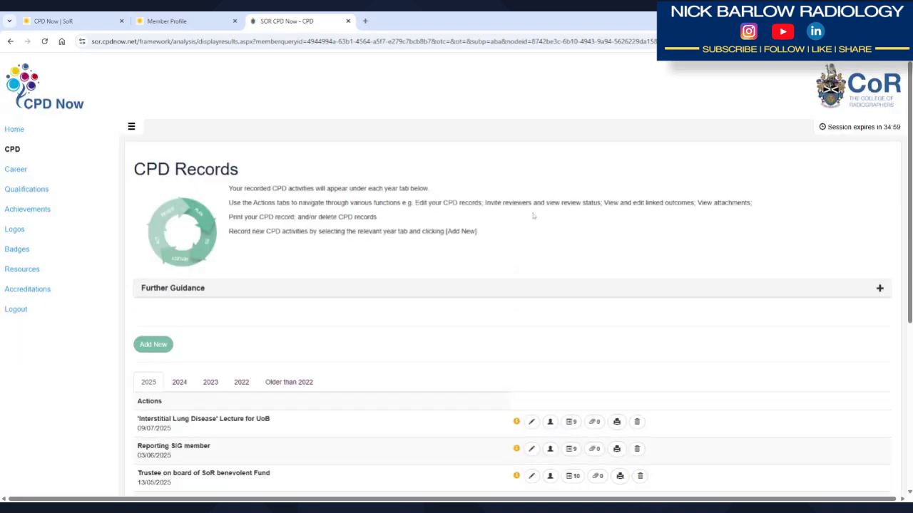
scroll(533, 216, down, 1)
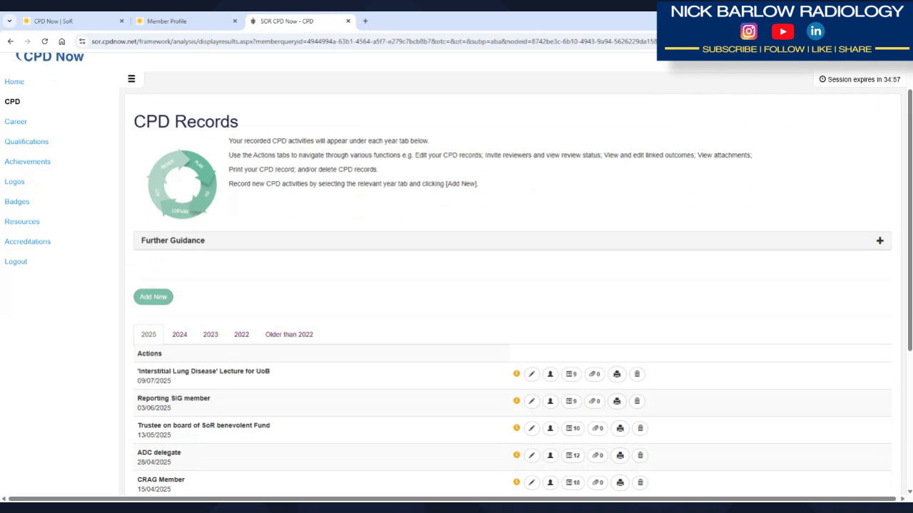